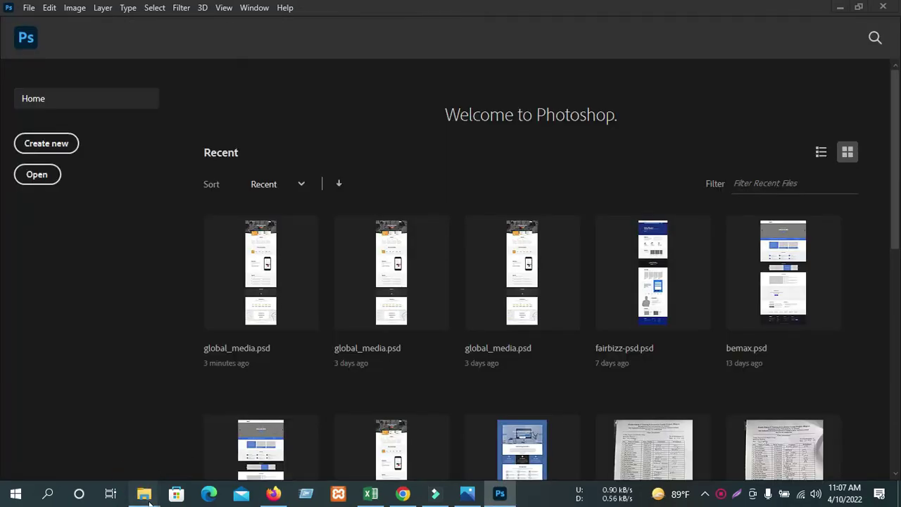
# Open global_media.psd from the Batch B project folder in File Explorer
pyautogui.moveTo(144, 494)
pyautogui.click(654, 424)
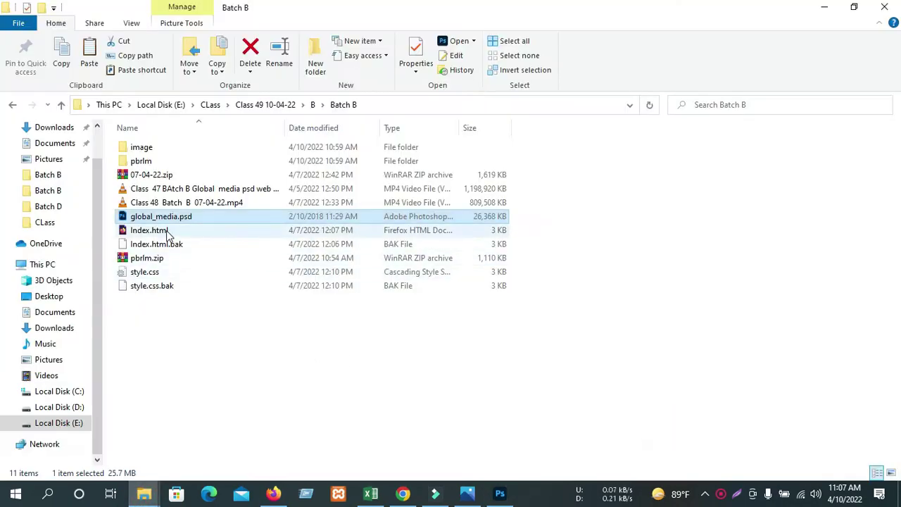
pyautogui.doubleClick(146, 219)
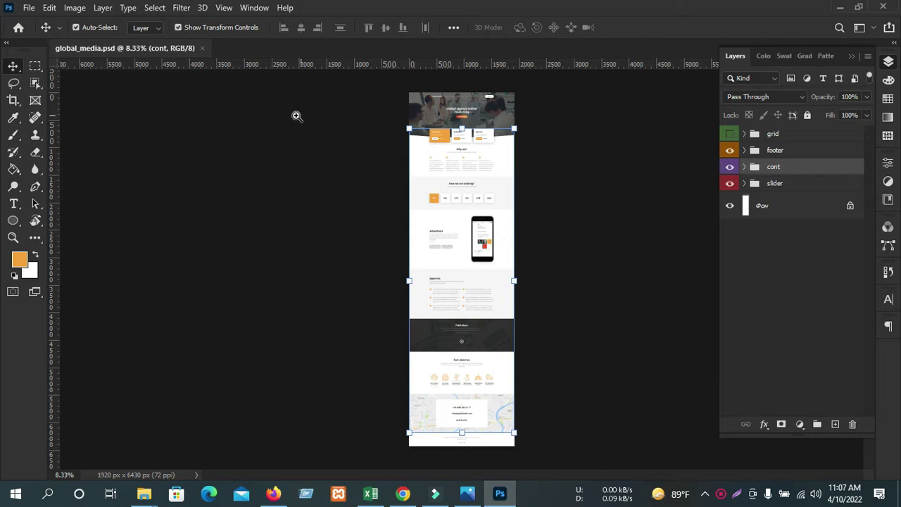
# Zoom the page to 16.7%, pan to its top, and collapse then reopen the Layers list
pyautogui.click(243, 117)
pyautogui.click(272, 117)
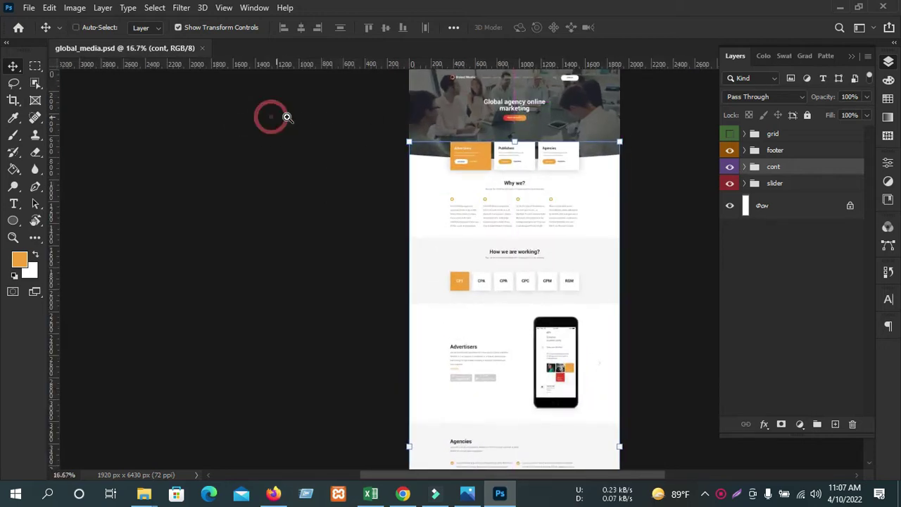
pyautogui.moveTo(228, 154); pyautogui.dragTo(139, 236)
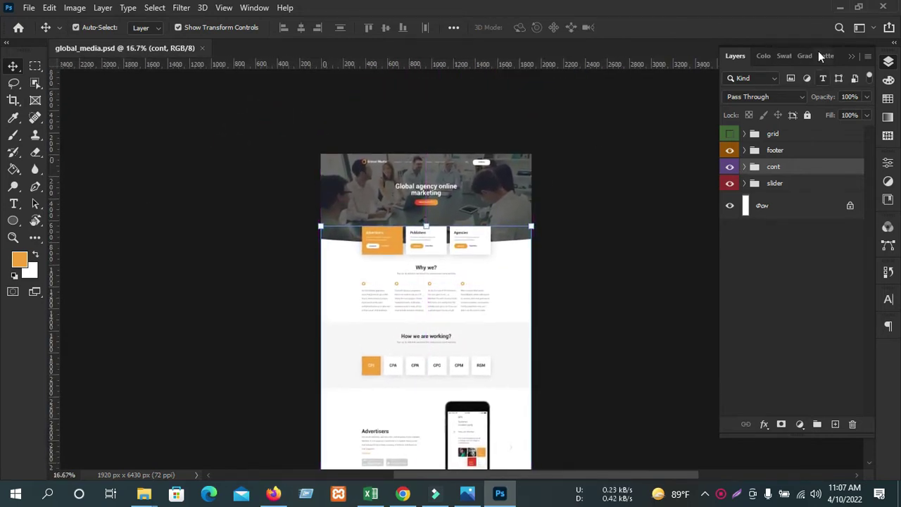
pyautogui.click(889, 63)
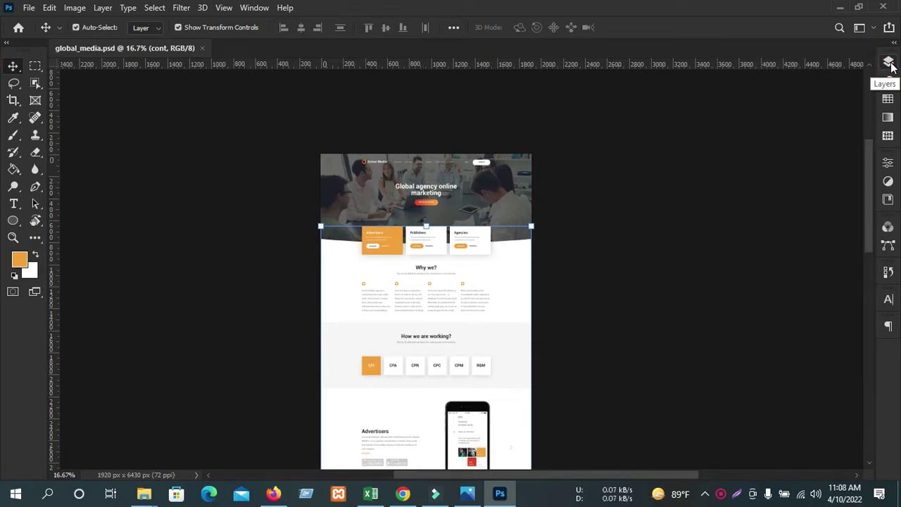
pyautogui.click(888, 64)
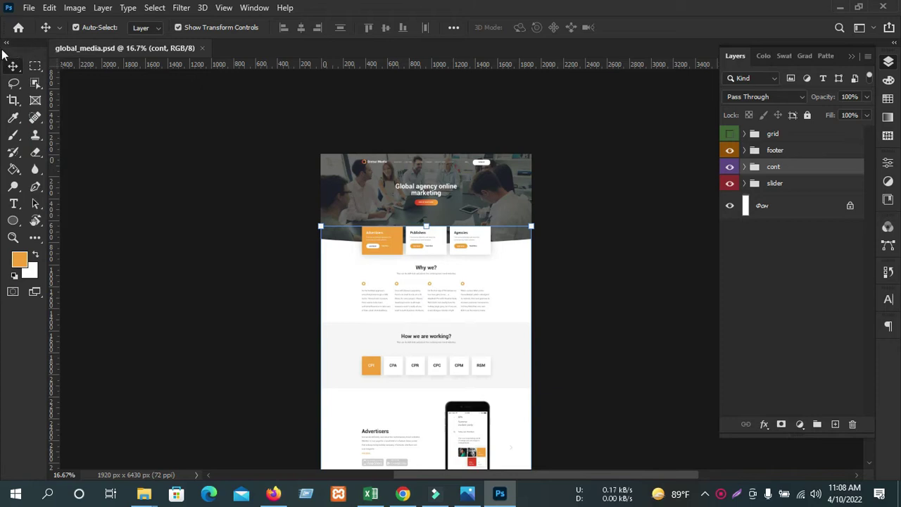
# Float the Tools panel, reposition it, and dock it back on the left edge
pyautogui.moveTo(16, 44); pyautogui.dragTo(36, 48)
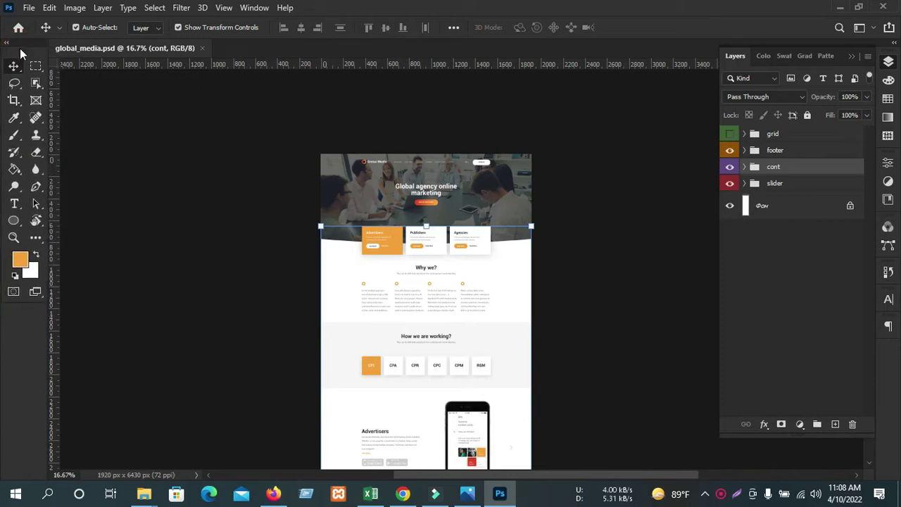
pyautogui.moveTo(15, 52); pyautogui.dragTo(26, 60)
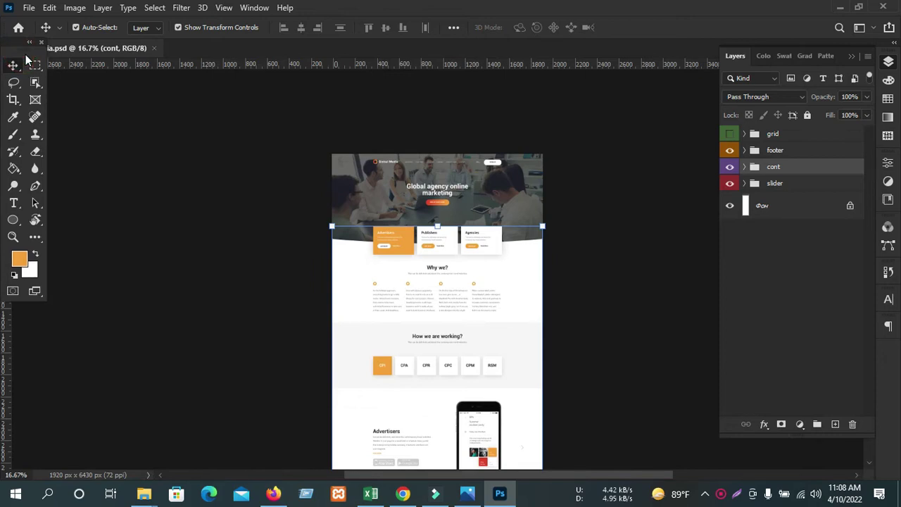
pyautogui.moveTo(21, 43); pyautogui.dragTo(8, 47)
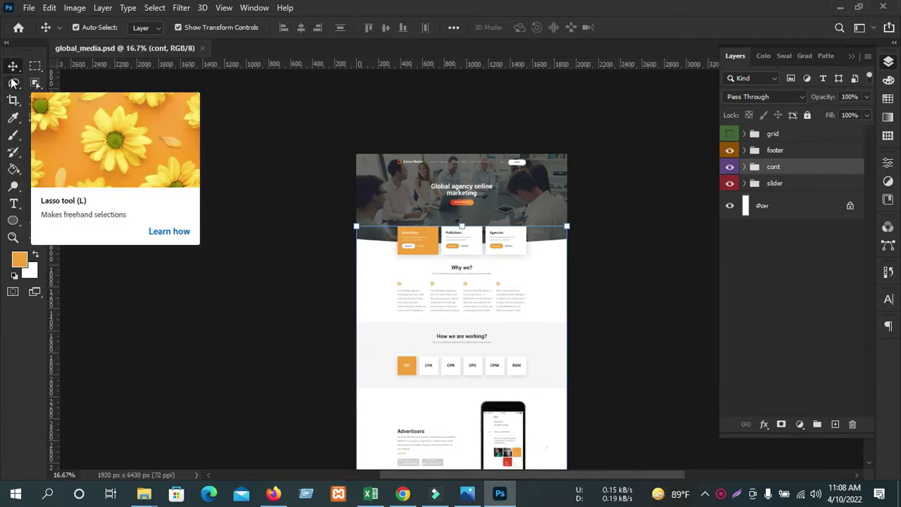
# Enable Move tool Auto-Select and set it to pick Layer instead of Group
pyautogui.rightClick(15, 68)
pyautogui.click(16, 68)
pyautogui.click(418, 217)
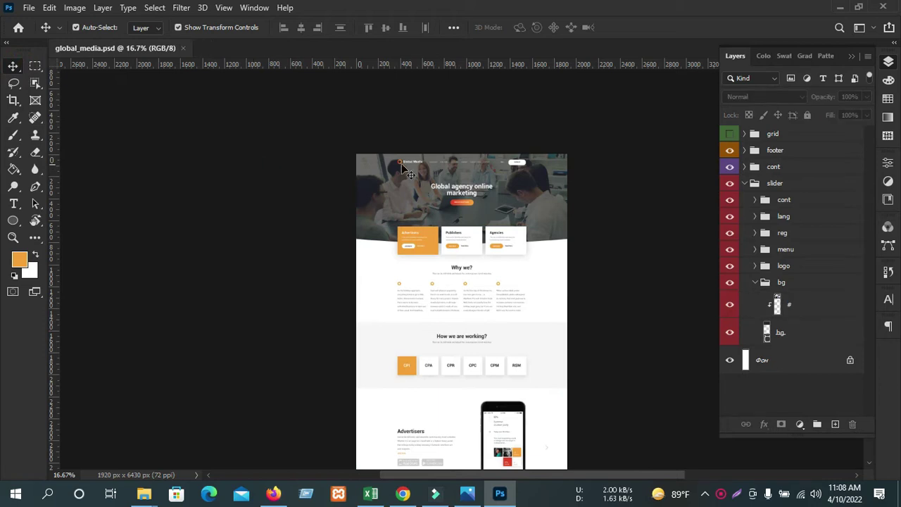
pyautogui.click(12, 66)
pyautogui.click(88, 28)
pyautogui.click(76, 27)
pyautogui.click(146, 28)
pyautogui.click(144, 28)
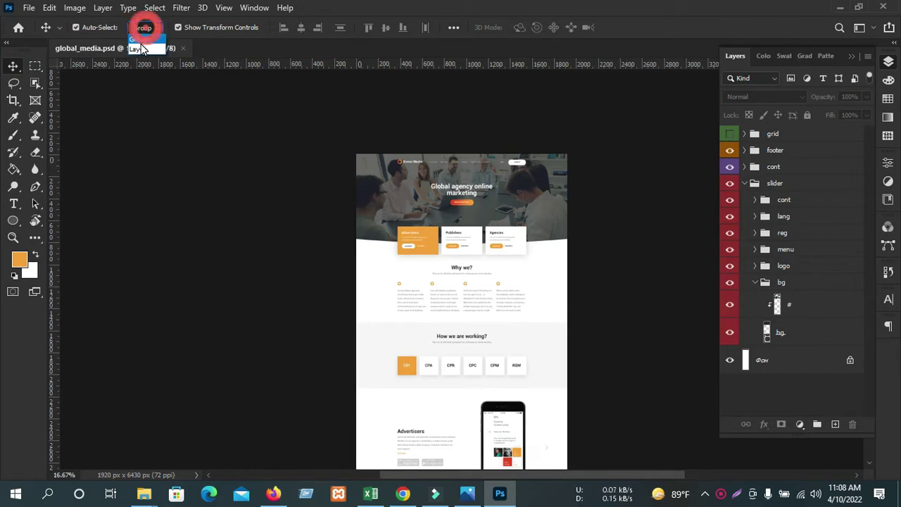
pyautogui.click(141, 50)
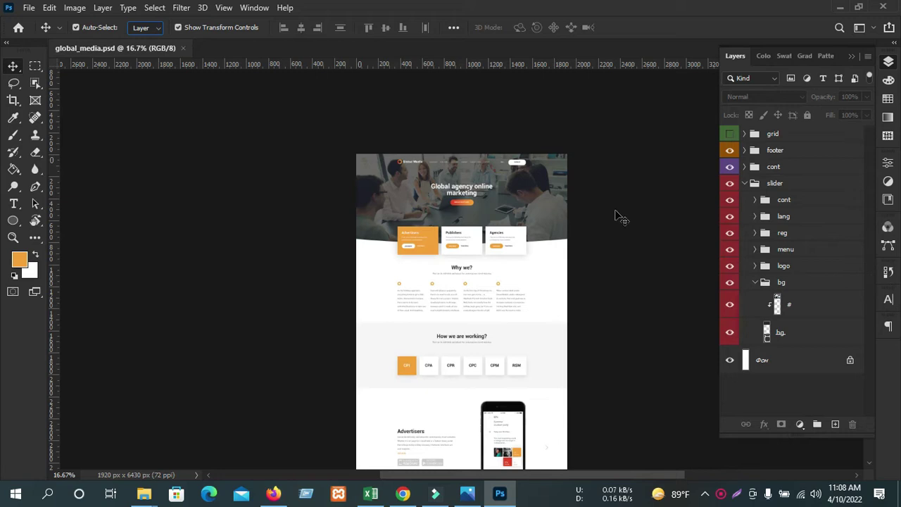
# Zoom to 25% on the page top and expand the slider group in the Layers panel
pyautogui.keyDown('ctrl'); pyautogui.click(475, 145); pyautogui.keyUp('ctrl')
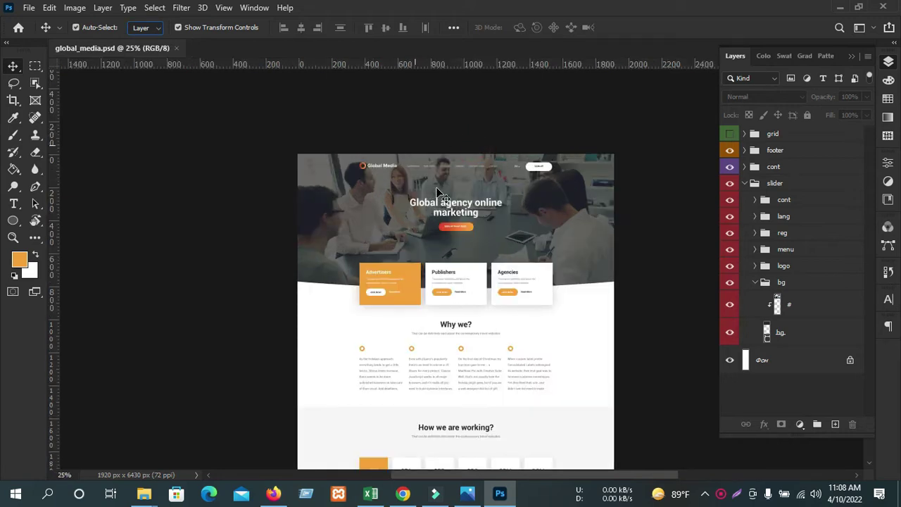
pyautogui.click(336, 194)
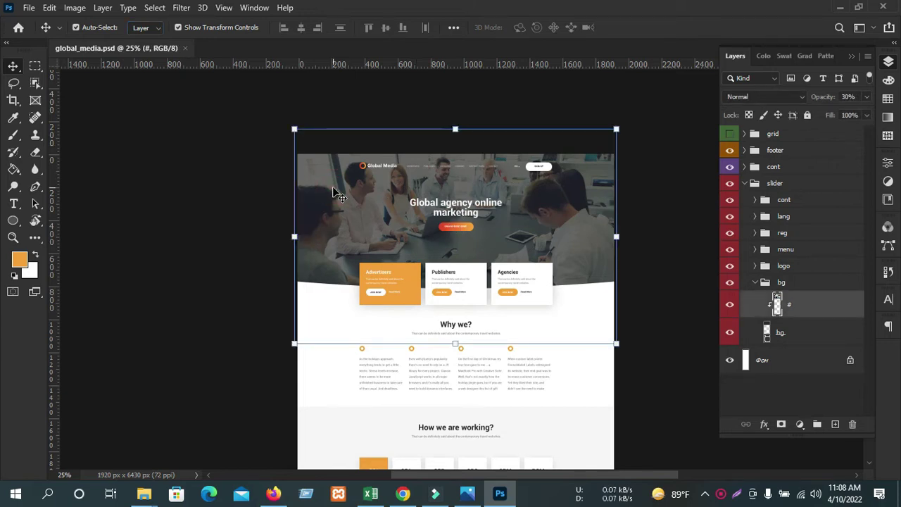
pyautogui.click(215, 331)
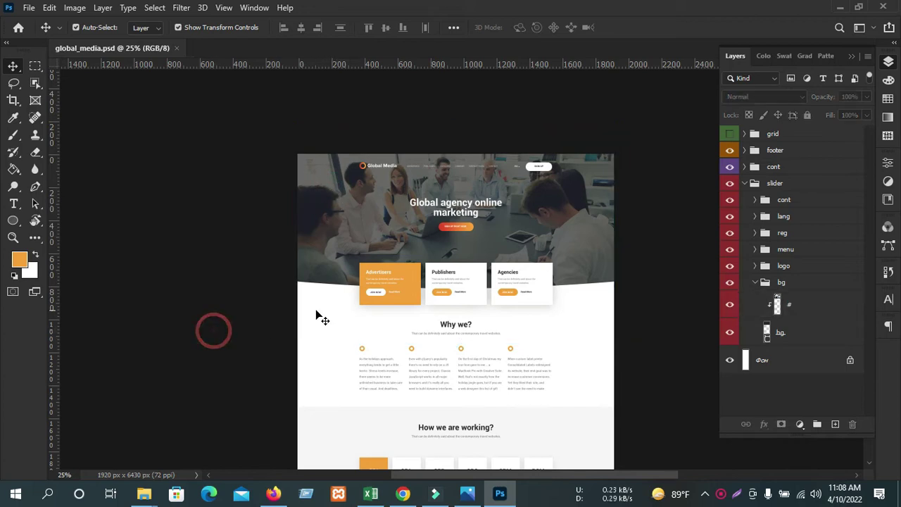
pyautogui.click(765, 282)
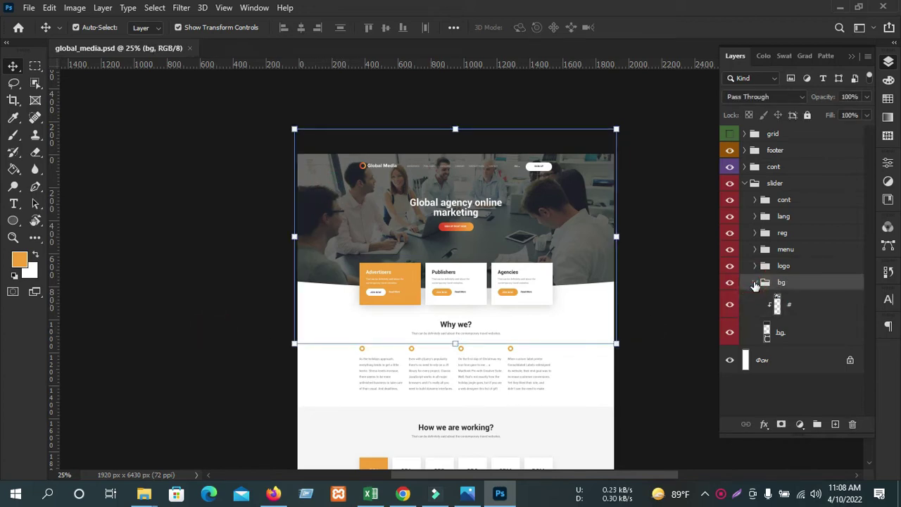
pyautogui.click(756, 282)
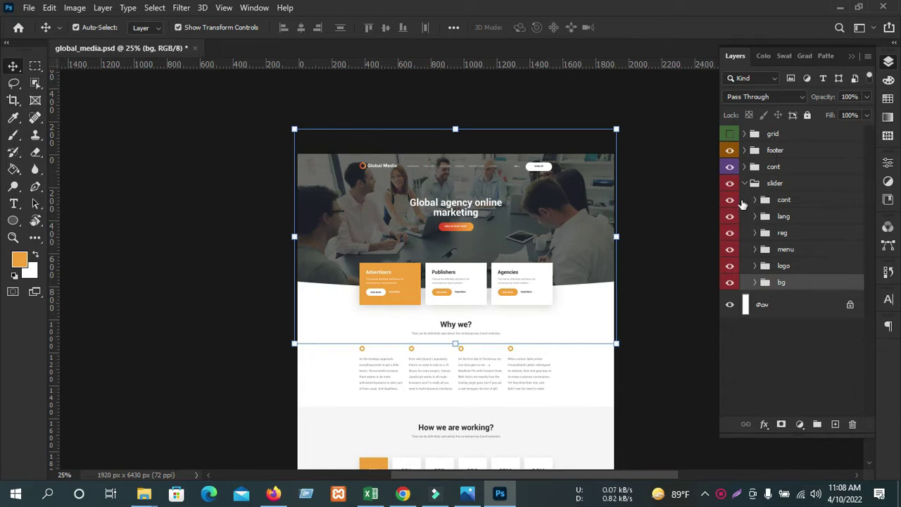
pyautogui.click(745, 184)
pyautogui.click(745, 184)
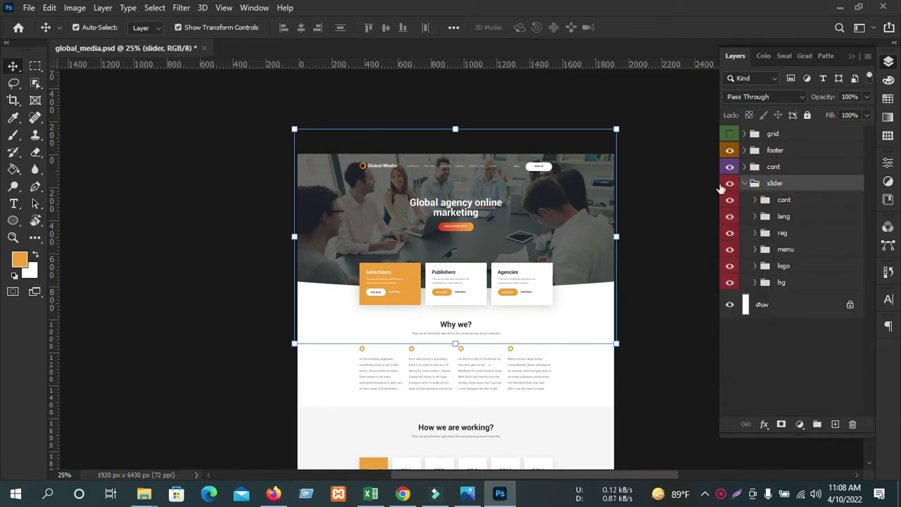
pyautogui.click(696, 185)
# Scroll the Layers panel through the slider's cont, lang, reg, menu, logo and bg subgroups
pyautogui.scroll(-3, 660, 249)
pyautogui.scroll(4, 662, 249)
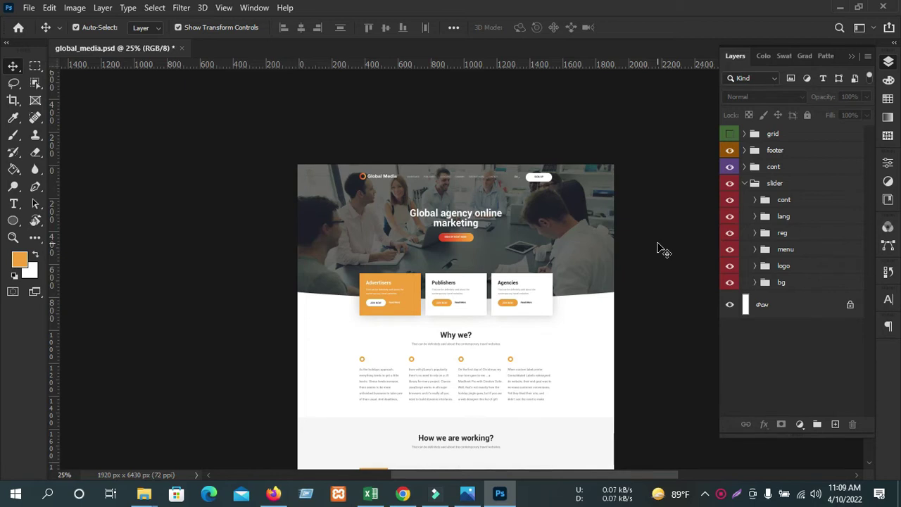
pyautogui.scroll(-4, 446, 334)
pyautogui.scroll(-5, 357, 365)
pyautogui.scroll(-1, 567, 356)
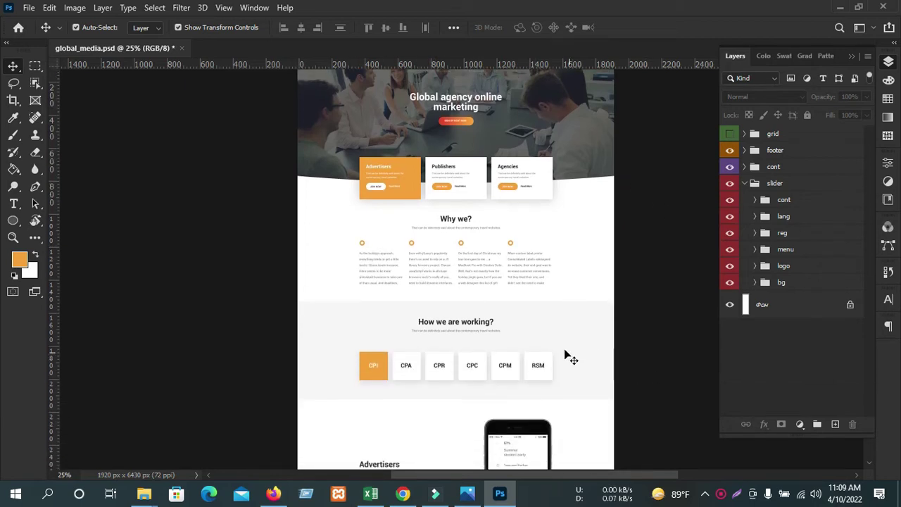
pyautogui.scroll(-5, 493, 331)
pyautogui.scroll(5, 564, 176)
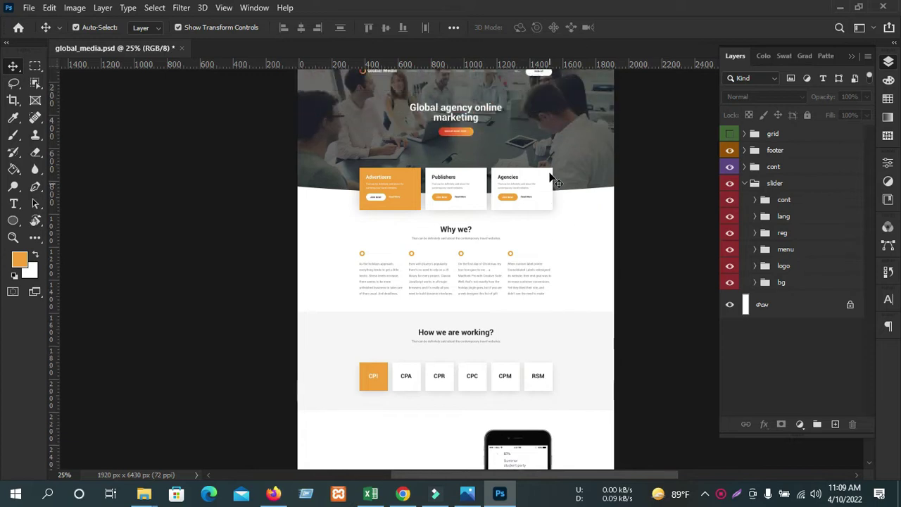
pyautogui.scroll(3, 567, 141)
# Drag horizontal guides from the top ruler across the hero and around the cards
pyautogui.moveTo(576, 61); pyautogui.dragTo(576, 191)
pyautogui.moveTo(592, 65); pyautogui.dragTo(639, 231)
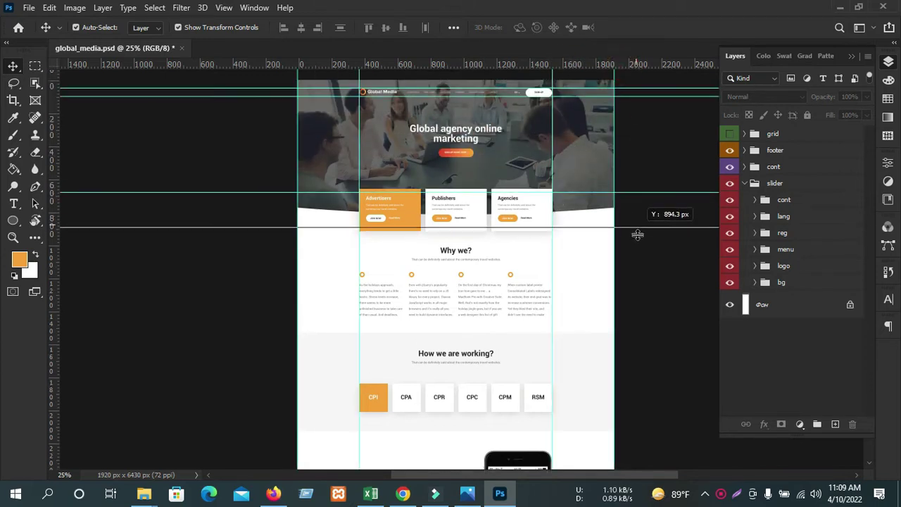
pyautogui.moveTo(543, 253); pyautogui.dragTo(543, 276)
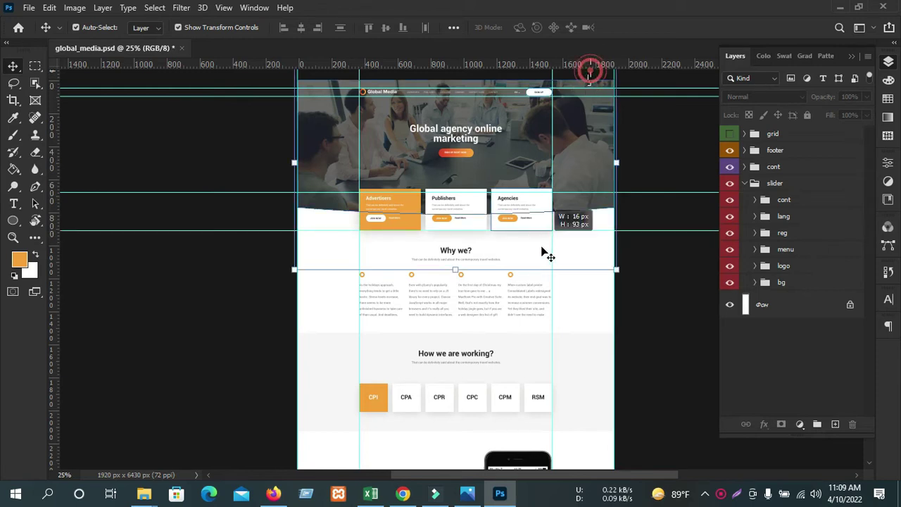
pyautogui.click(634, 128)
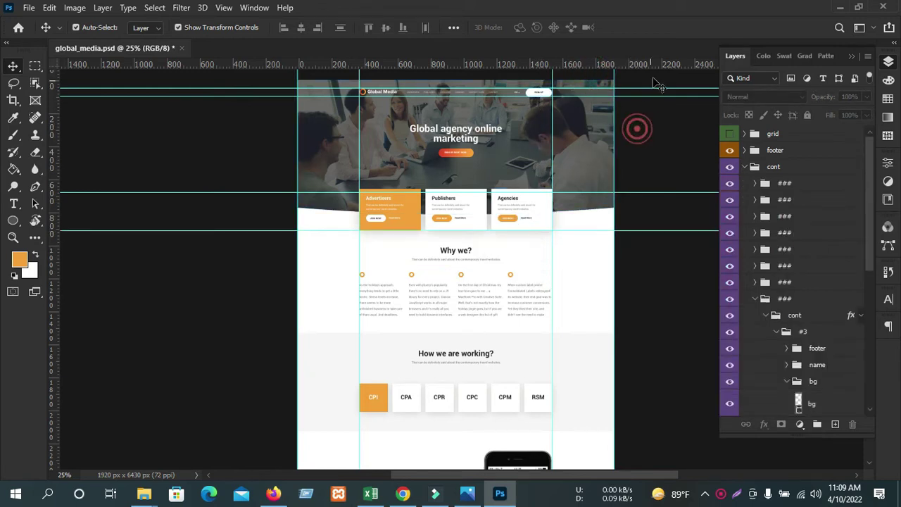
pyautogui.moveTo(664, 65); pyautogui.dragTo(660, 248)
pyautogui.moveTo(662, 65); pyautogui.dragTo(650, 262)
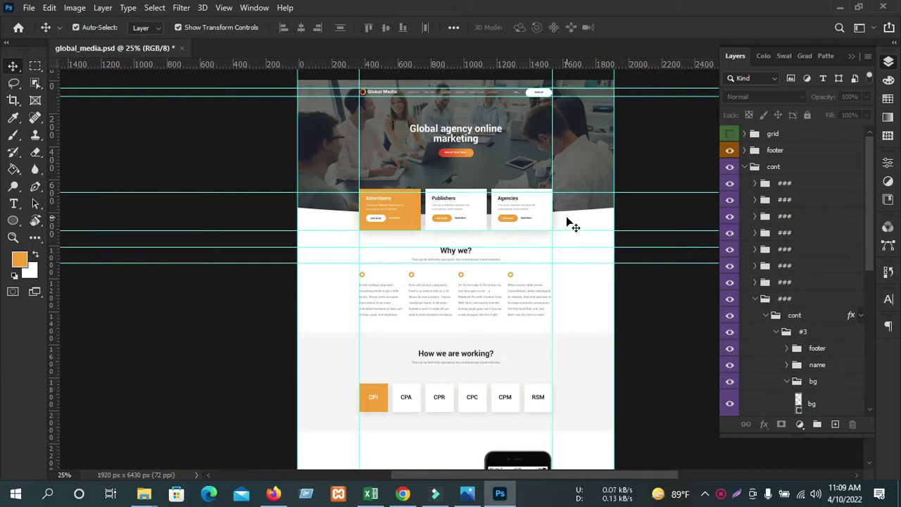
# Undo an accidental downward move of the slider background image
pyautogui.scroll(-2, 571, 224)
pyautogui.scroll(-1, 566, 228)
pyautogui.moveTo(546, 85); pyautogui.dragTo(611, 174)
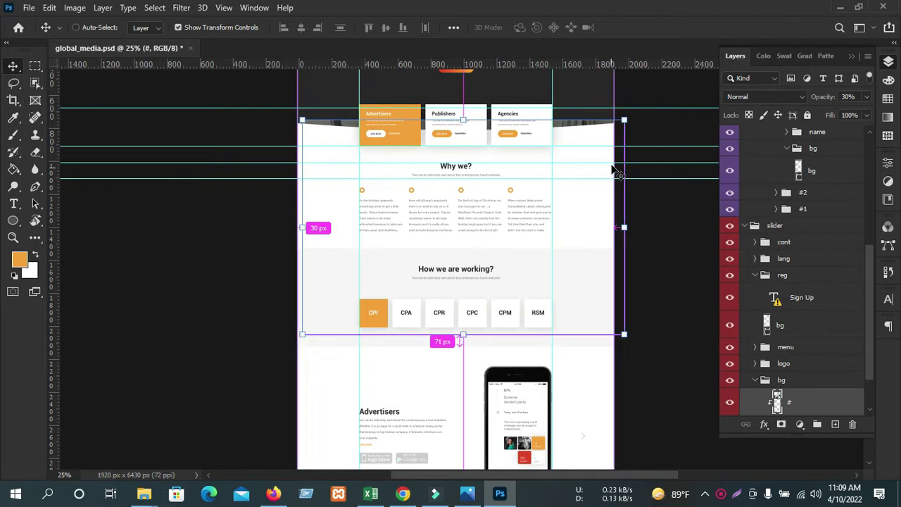
pyautogui.hotkey('ctrl', 'z')
pyautogui.click(681, 147)
# Add horizontal guides at about 1154 px, 1174 px, below Why we?, and near 1706 px
pyautogui.moveTo(669, 63); pyautogui.dragTo(669, 187)
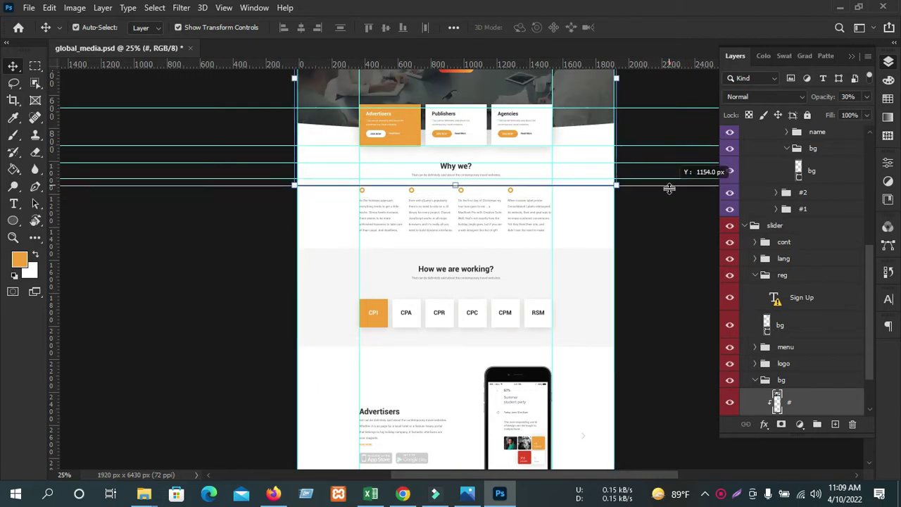
pyautogui.click(676, 249)
pyautogui.moveTo(670, 67); pyautogui.dragTo(665, 233)
pyautogui.click(683, 264)
pyautogui.moveTo(682, 67); pyautogui.dragTo(675, 265)
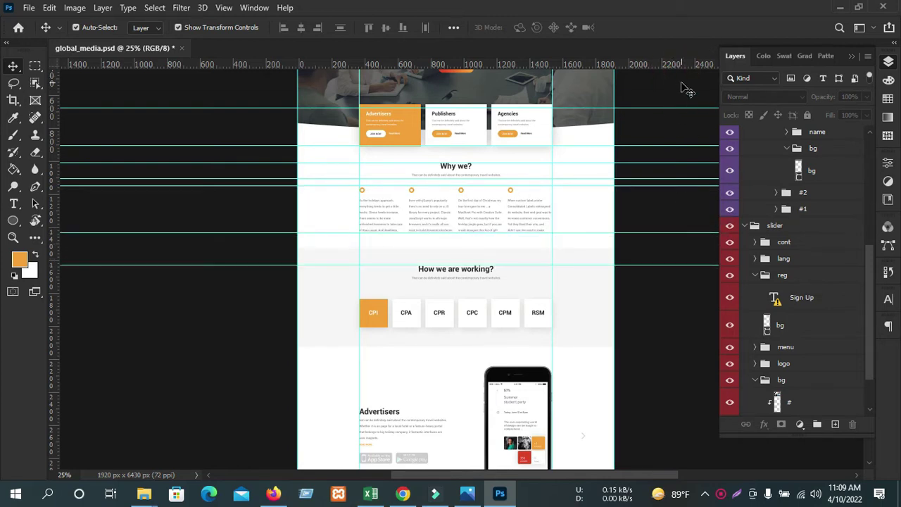
pyautogui.moveTo(671, 67)
pyautogui.mouseDown()
pyautogui.moveTo(636, 278)
pyautogui.moveTo(638, 342)
pyautogui.mouseUp()
# Collapse the ### group in Layers and select the slider group
pyautogui.scroll(5, 767, 241)
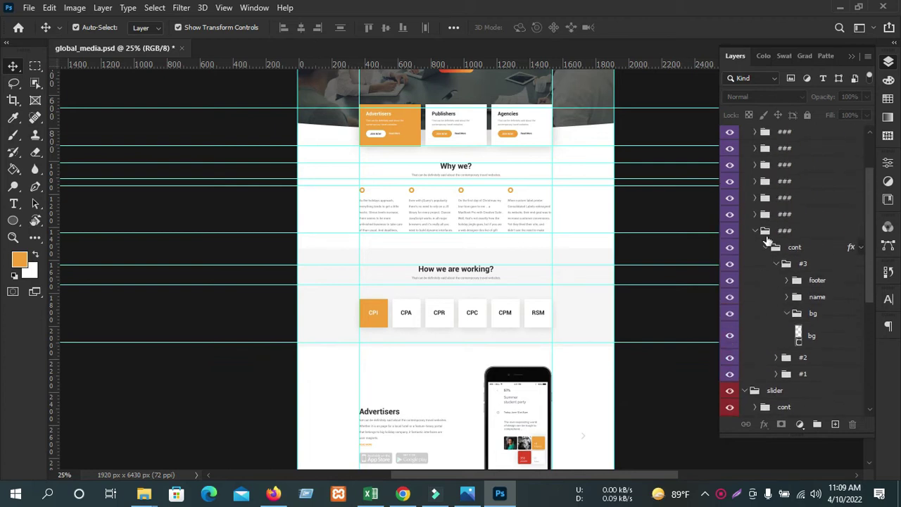
pyautogui.click(755, 232)
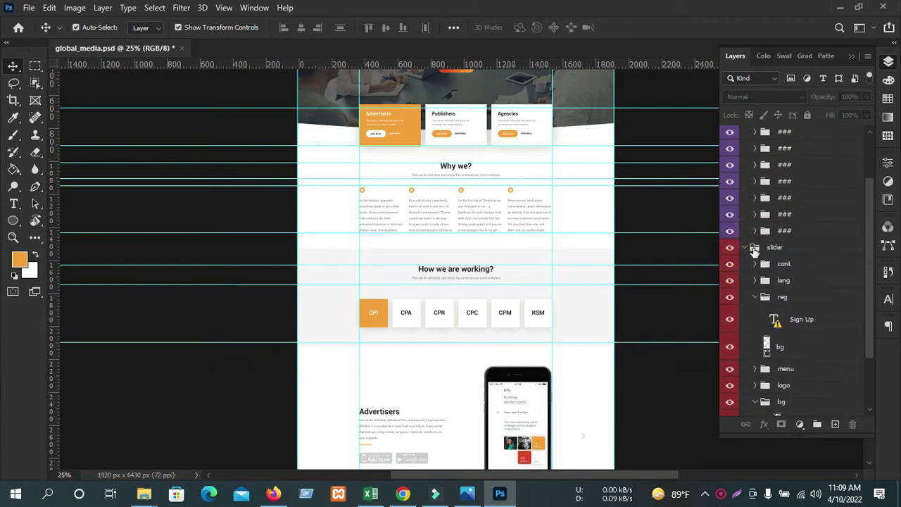
pyautogui.click(742, 252)
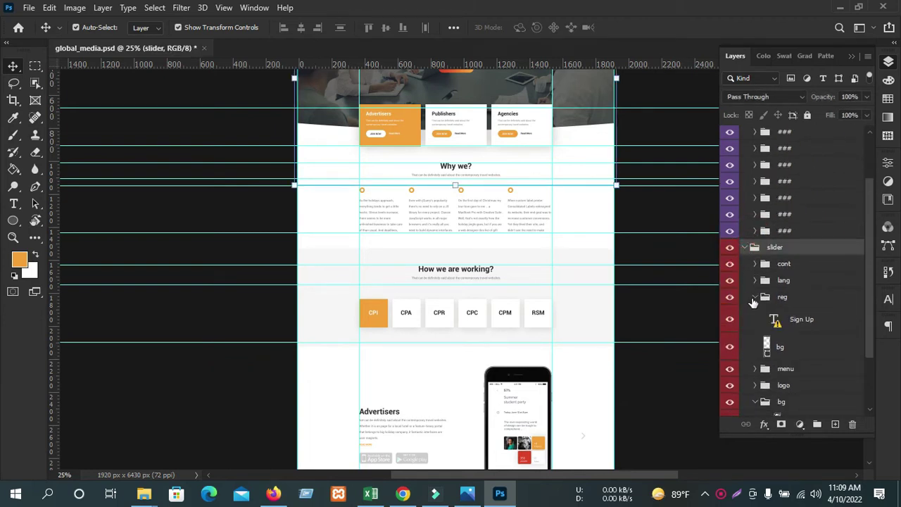
# Collapse the slider's reg group and the top-level cont group, leaving cont selected
pyautogui.click(747, 299)
pyautogui.click(756, 296)
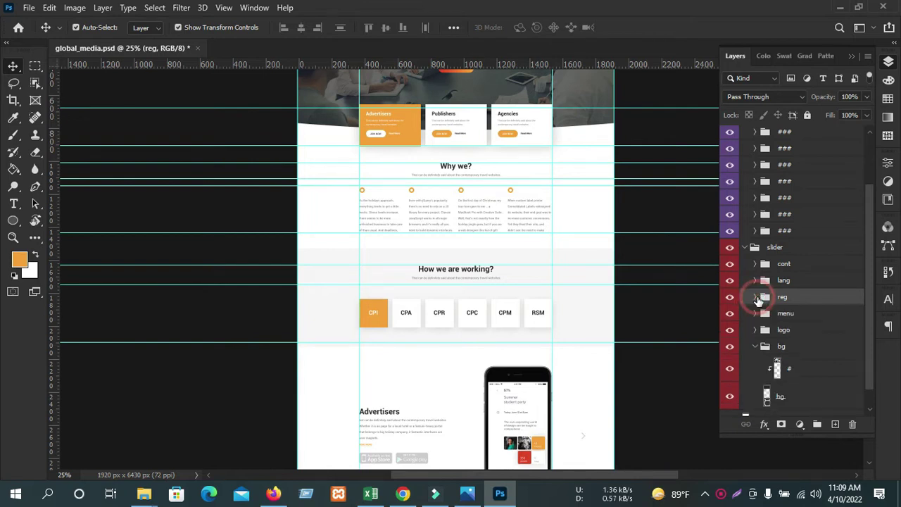
pyautogui.click(754, 349)
pyautogui.scroll(1, 761, 364)
pyautogui.scroll(1, 754, 362)
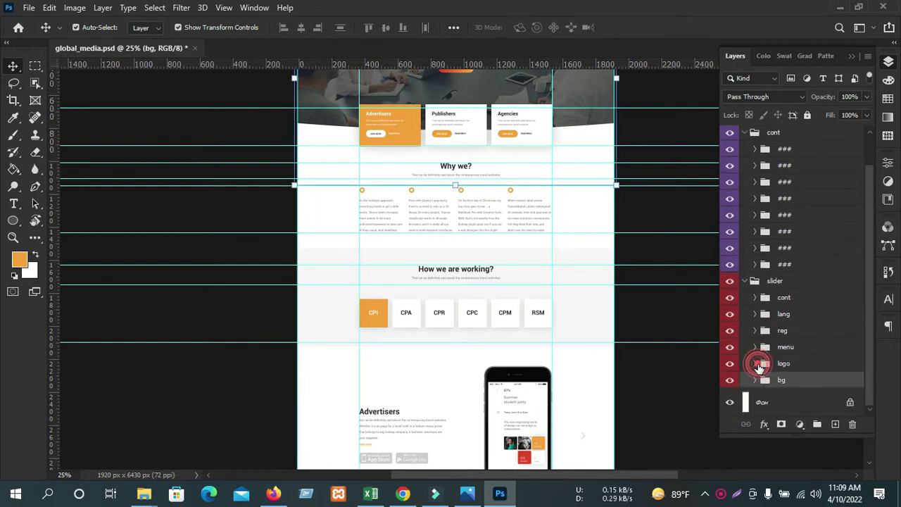
pyautogui.scroll(2, 768, 324)
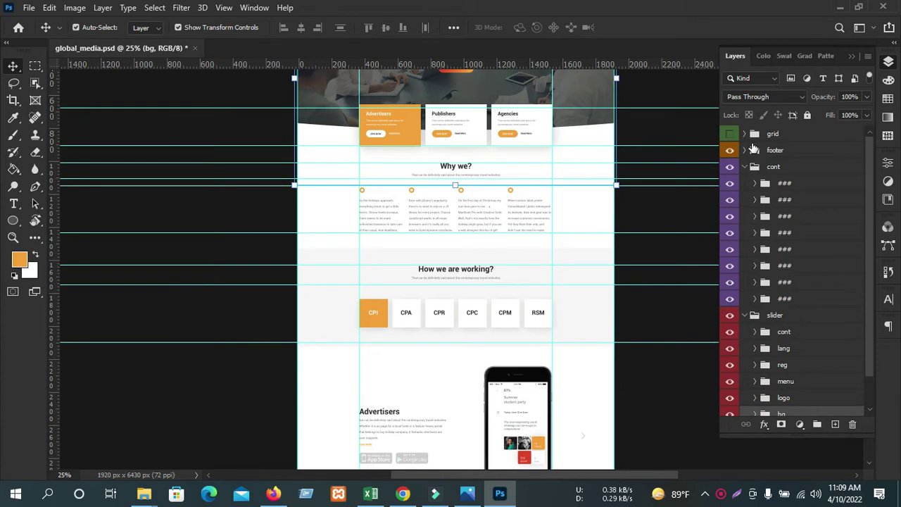
pyautogui.click(751, 170)
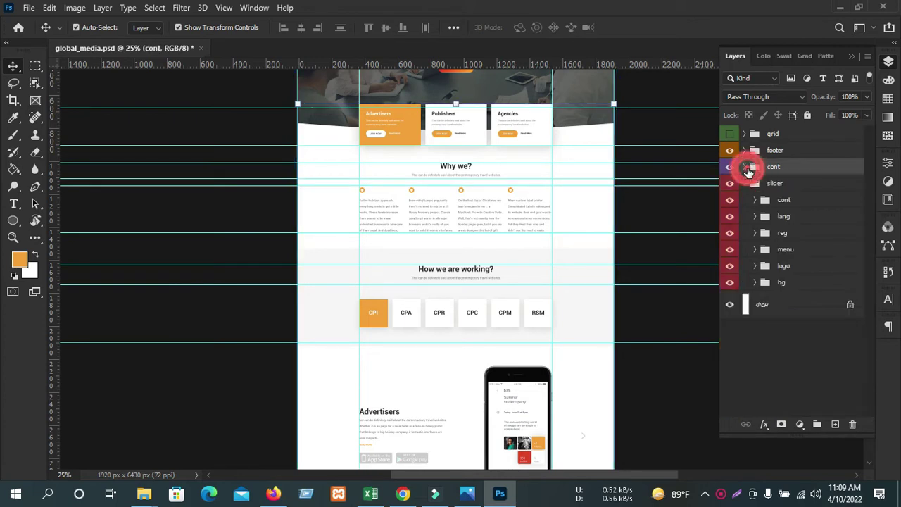
pyautogui.scroll(3, 455, 235)
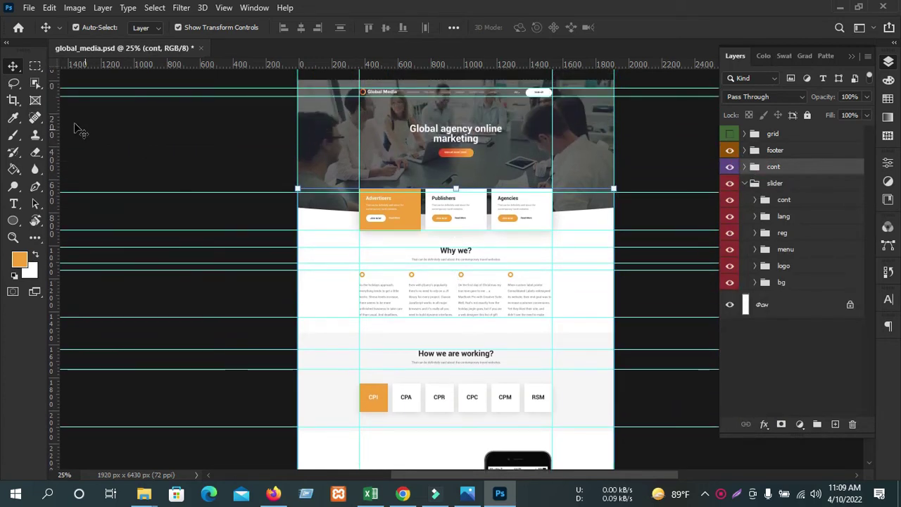
# Test the slider cont and slider group visibility, then select the # overlay from the hero image
pyautogui.click(226, 134)
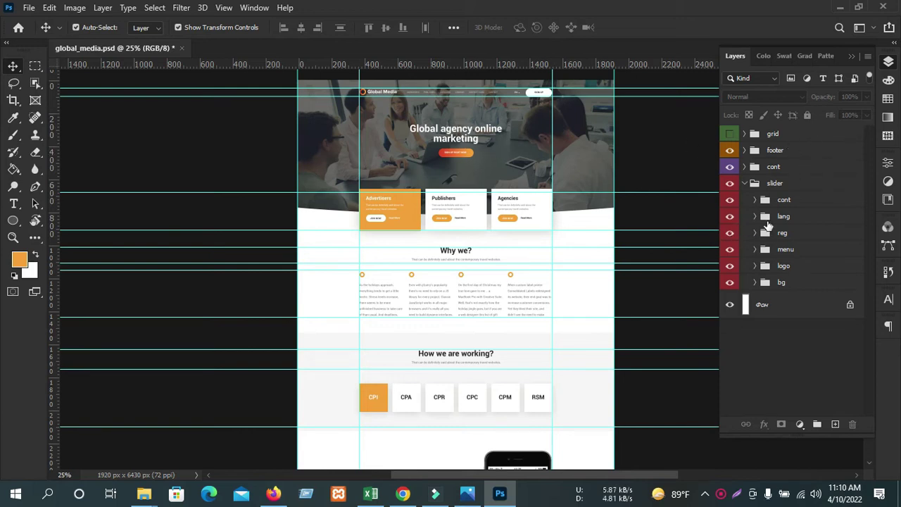
pyautogui.click(731, 201)
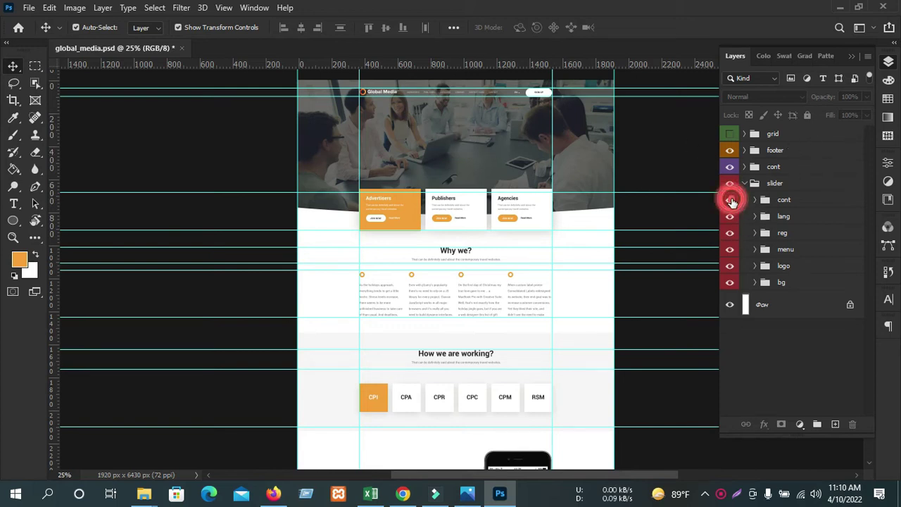
pyautogui.click(731, 201)
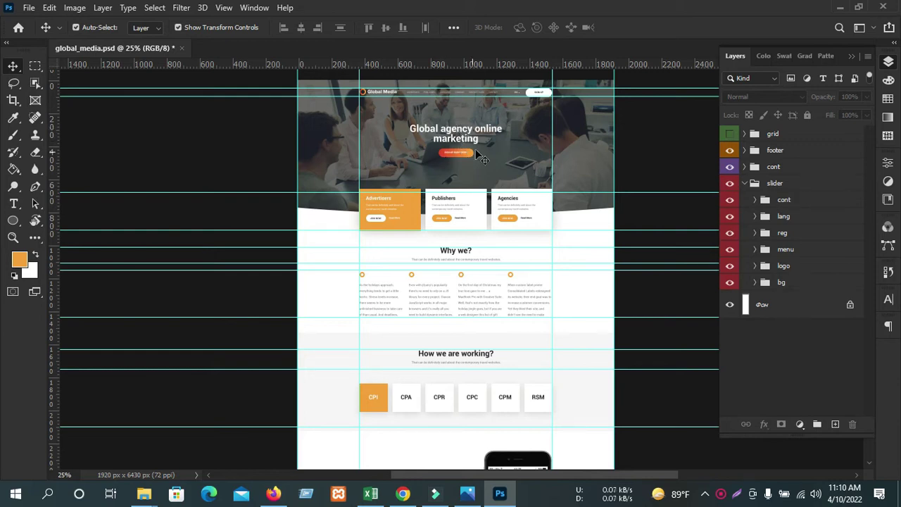
pyautogui.click(731, 186)
pyautogui.click(326, 140)
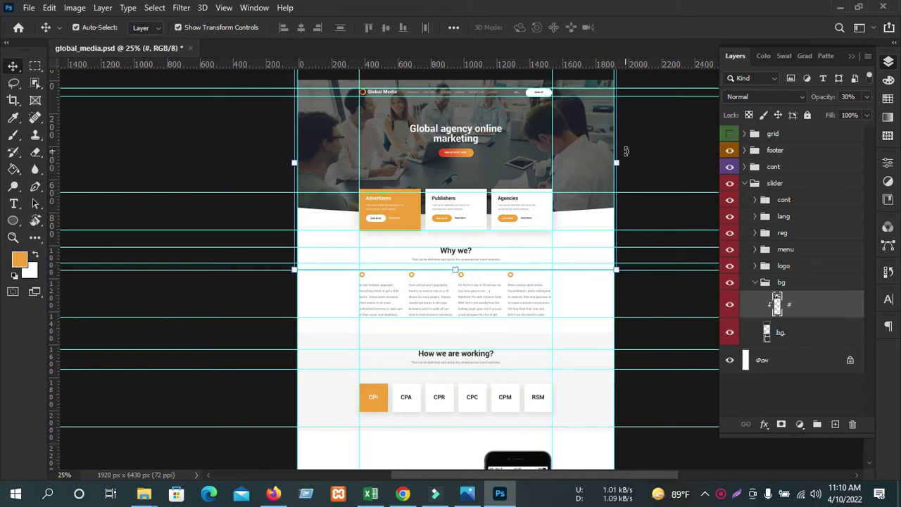
# Toggle the # overlay and bg photo layers off and on to compare their effect
pyautogui.click(730, 307)
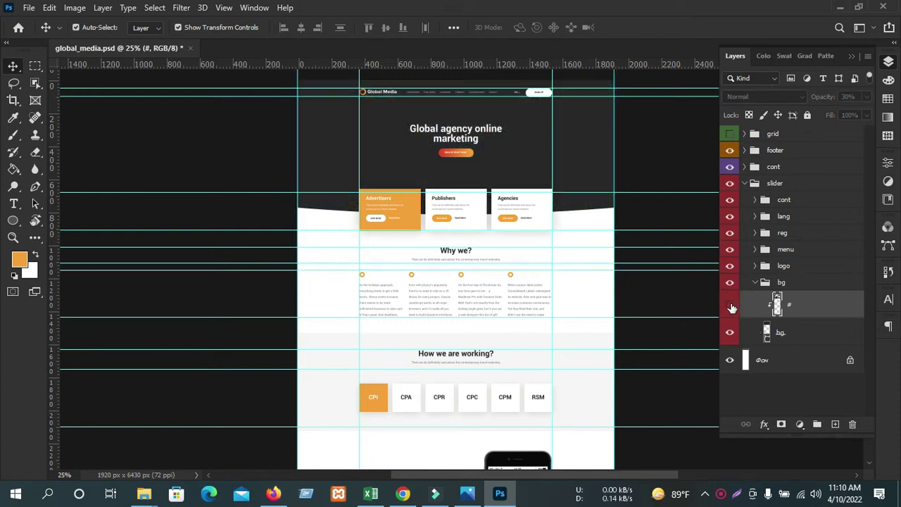
pyautogui.click(730, 307)
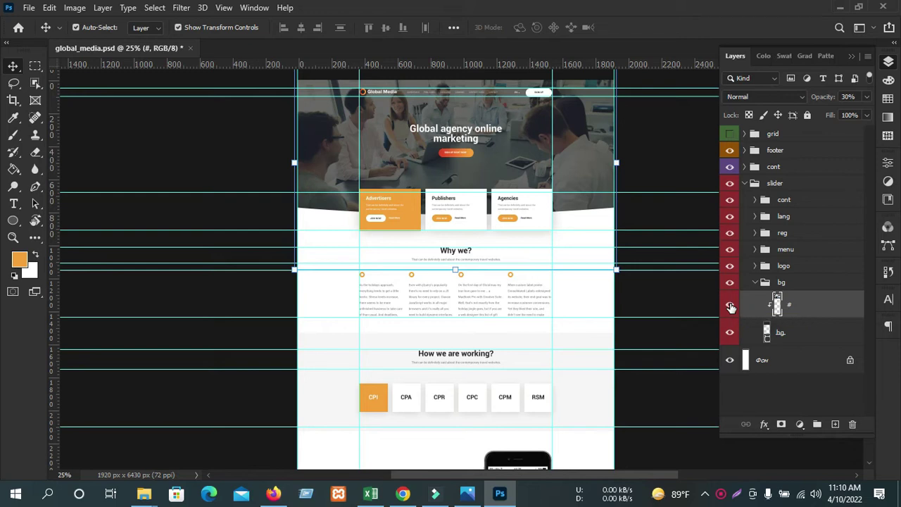
pyautogui.click(730, 307)
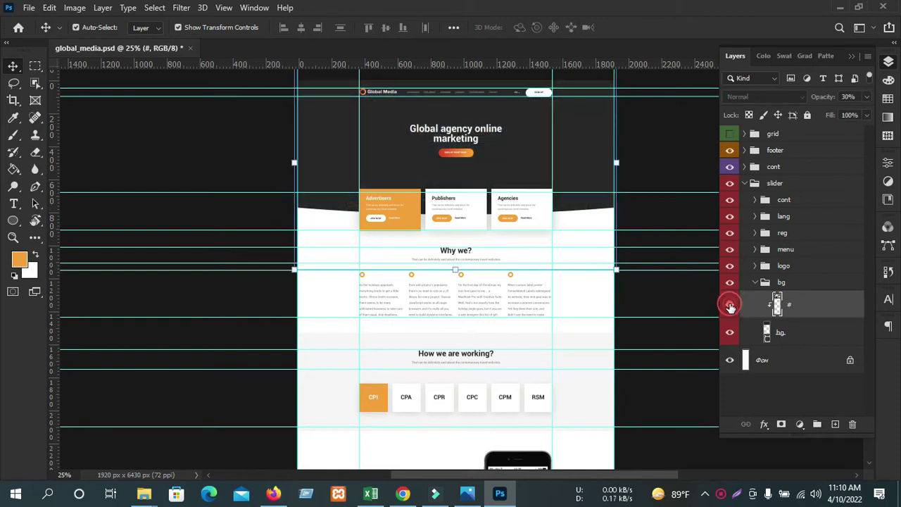
pyautogui.click(731, 307)
pyautogui.click(731, 307)
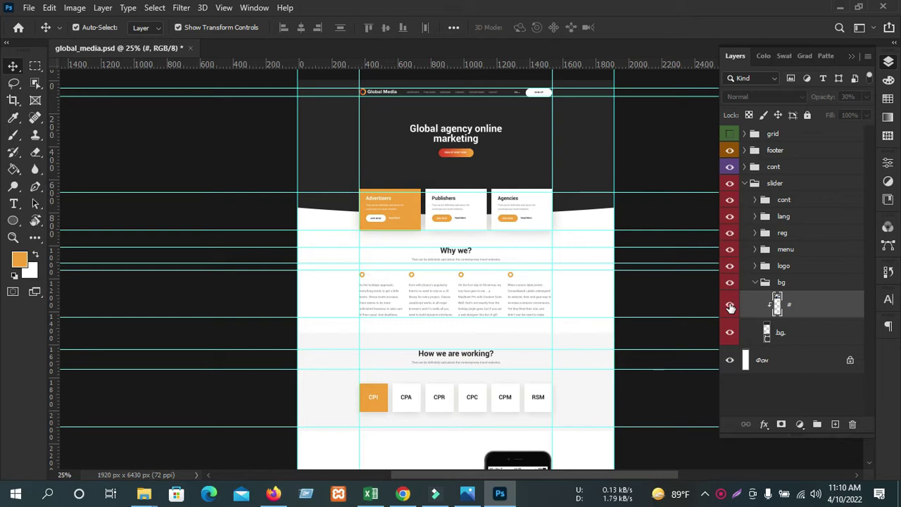
pyautogui.click(730, 307)
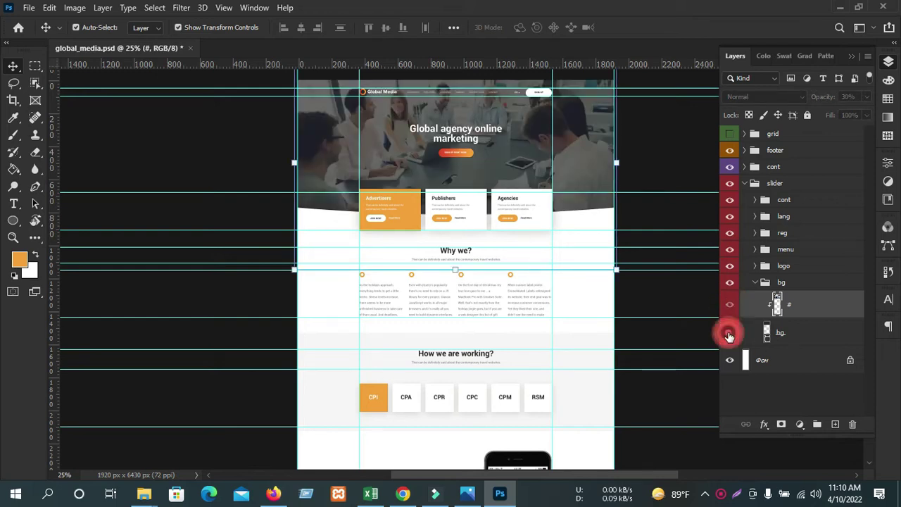
pyautogui.click(730, 333)
pyautogui.click(730, 333)
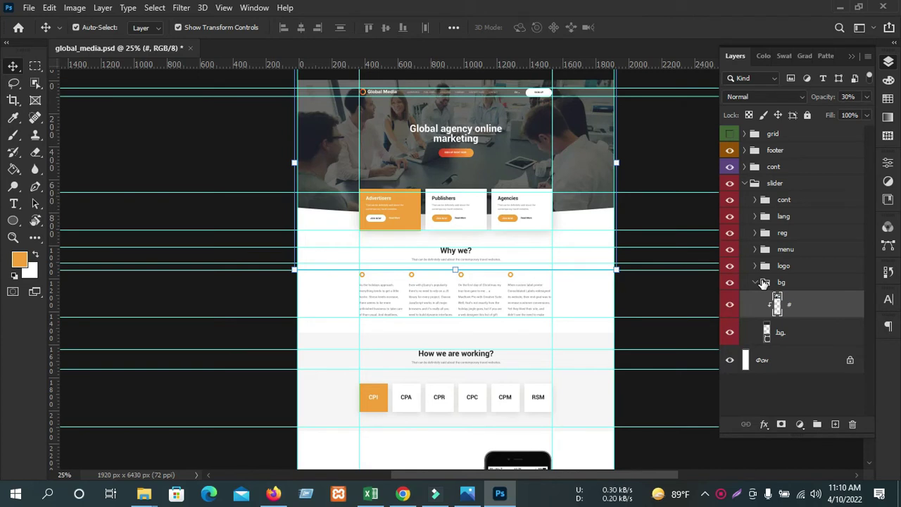
# Select the bg group, collapse it, and hide it
pyautogui.click(764, 283)
pyautogui.click(755, 282)
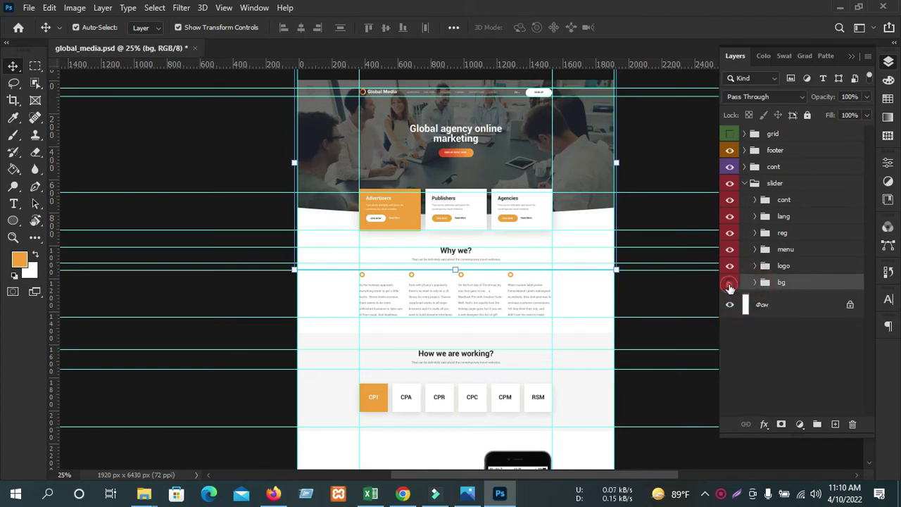
pyautogui.click(730, 282)
# Show the bg group again and Alt-click its eye to hide every other layer
pyautogui.click(729, 283)
pyautogui.click(779, 285)
pyautogui.keyDown('alt'); pyautogui.click(730, 284); pyautogui.keyUp('alt')
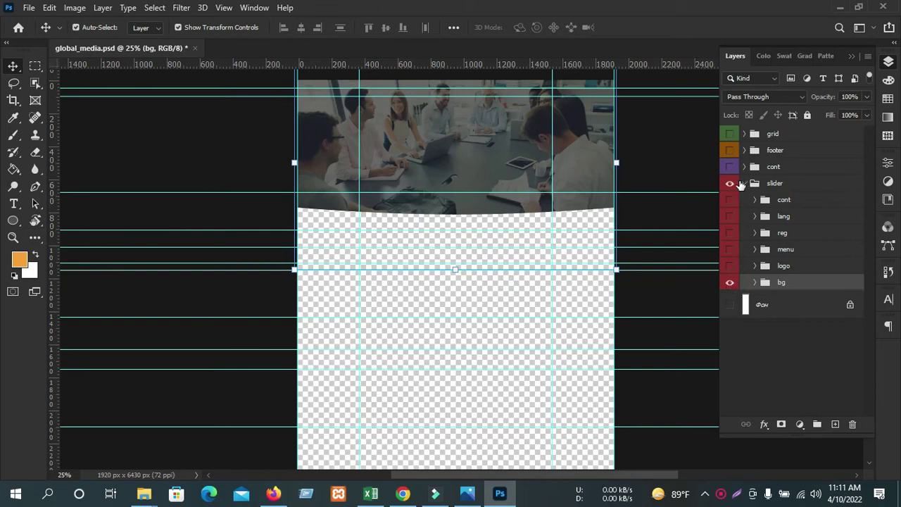
pyautogui.click(676, 189)
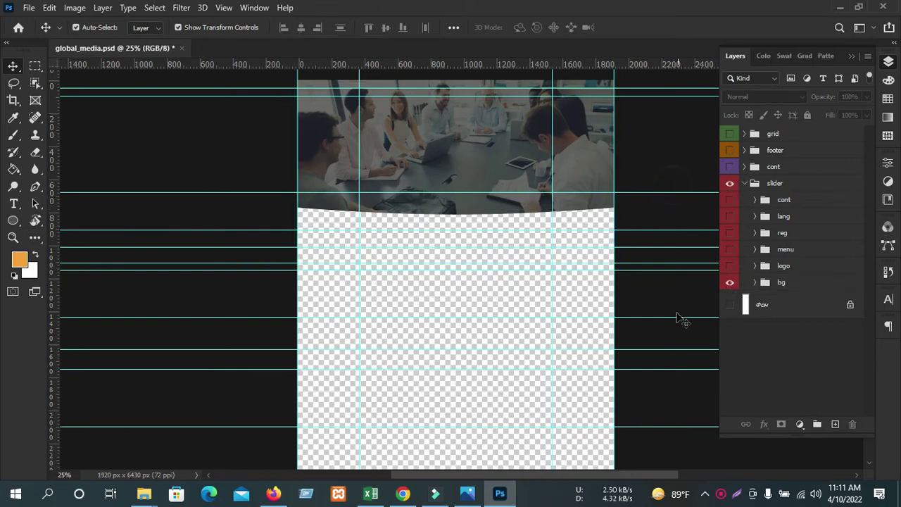
# Scroll the canvas to inspect the isolated hero background photo
pyautogui.scroll(-1, 676, 331)
pyautogui.scroll(2, 672, 344)
pyautogui.scroll(-2, 446, 263)
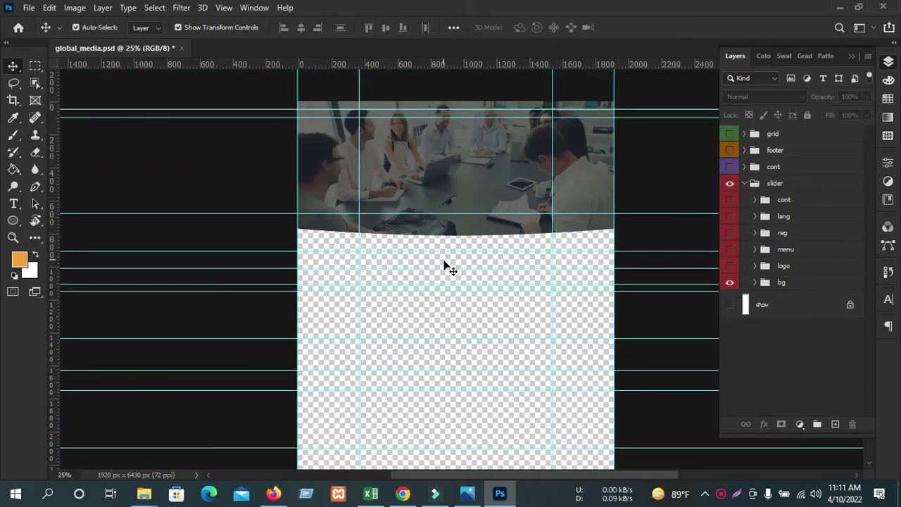
pyautogui.scroll(-2, 444, 264)
pyautogui.scroll(-2, 445, 264)
pyautogui.scroll(-1, 445, 265)
pyautogui.scroll(-1, 447, 271)
pyautogui.scroll(2, 445, 269)
pyautogui.scroll(2, 445, 269)
pyautogui.scroll(1, 445, 269)
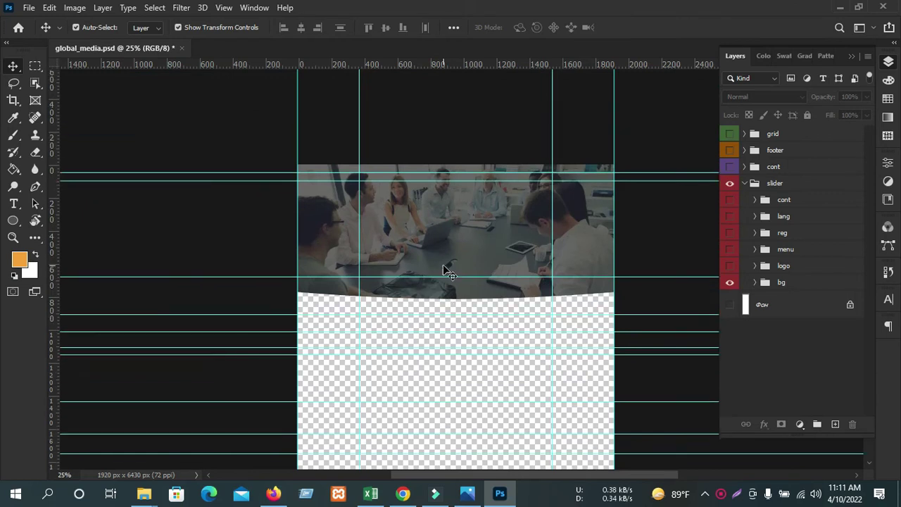
# Trim transparent pixels from all four edges to a 1920 × 814 px canvas, then turn off Auto-Select
pyautogui.click(76, 11)
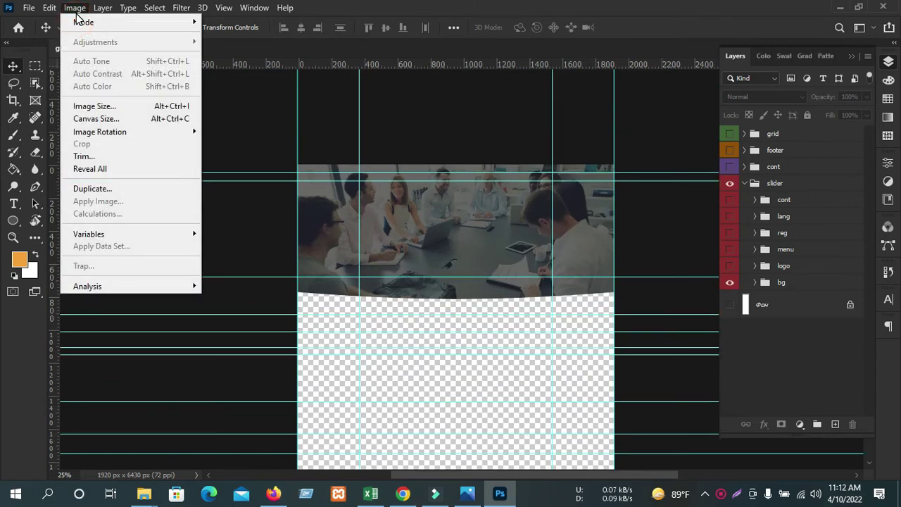
pyautogui.click(83, 156)
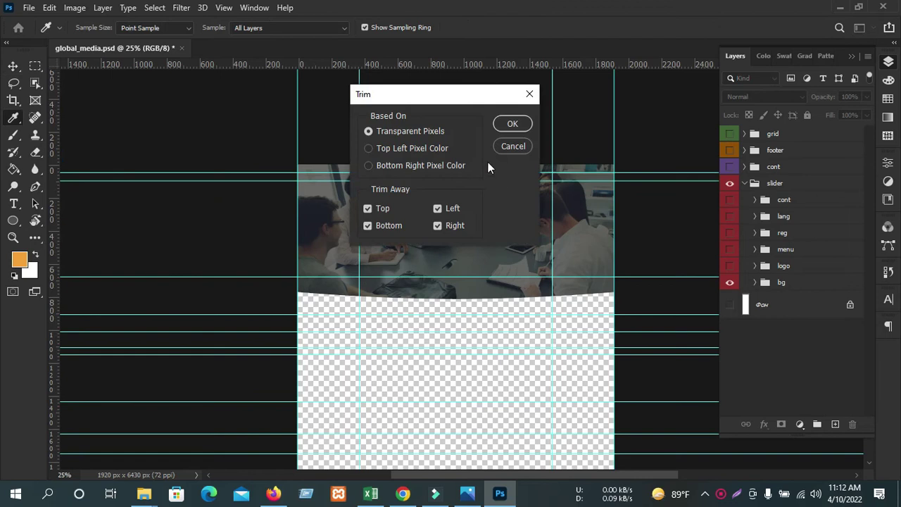
pyautogui.click(531, 127)
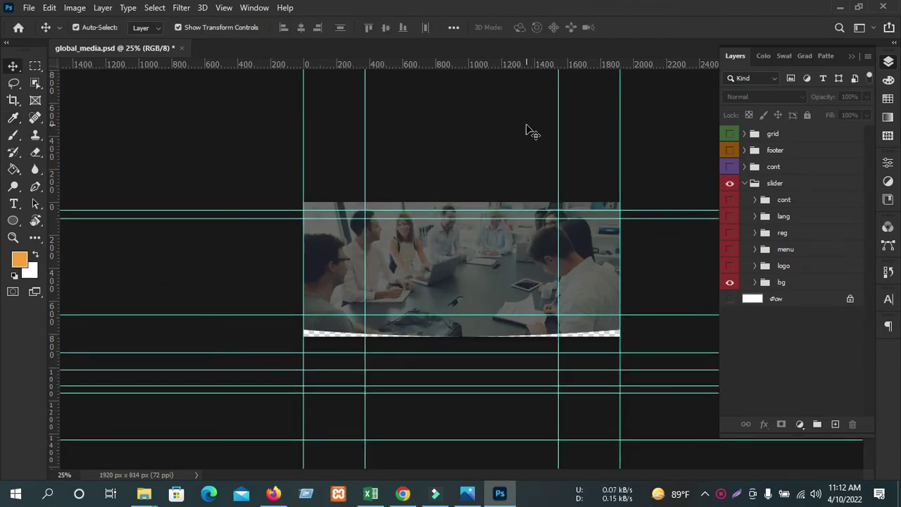
pyautogui.press('ctrl')
# Open Save for Web, zoom the preview to 25%, and set the format to PNG-24
pyautogui.hotkey('ctrl', 'alt', 'shift', 's')
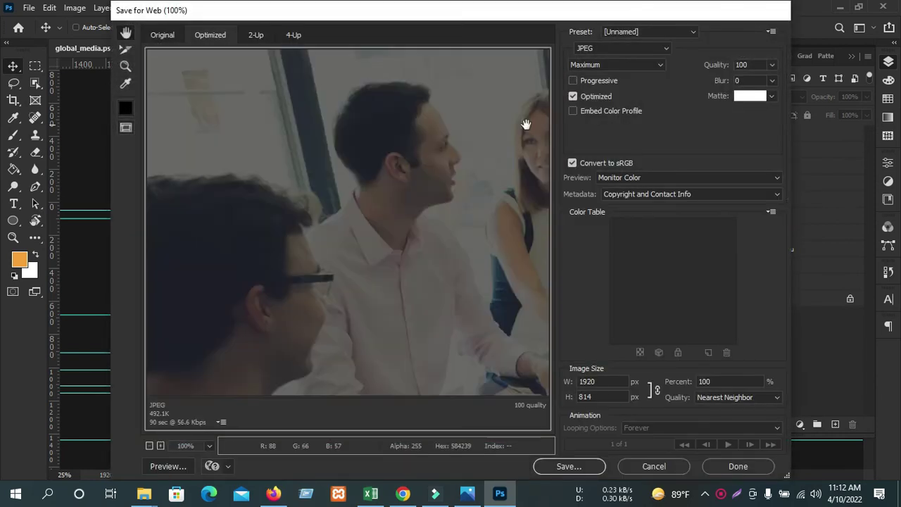
pyautogui.scroll(-5, 423, 243)
pyautogui.click(148, 446)
pyautogui.click(148, 446)
pyautogui.click(149, 446)
pyautogui.click(149, 445)
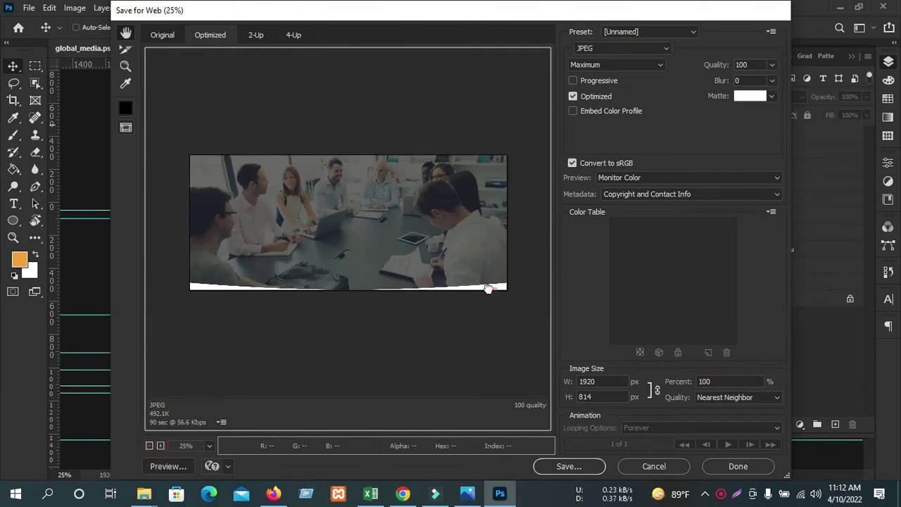
pyautogui.click(627, 48)
pyautogui.click(618, 85)
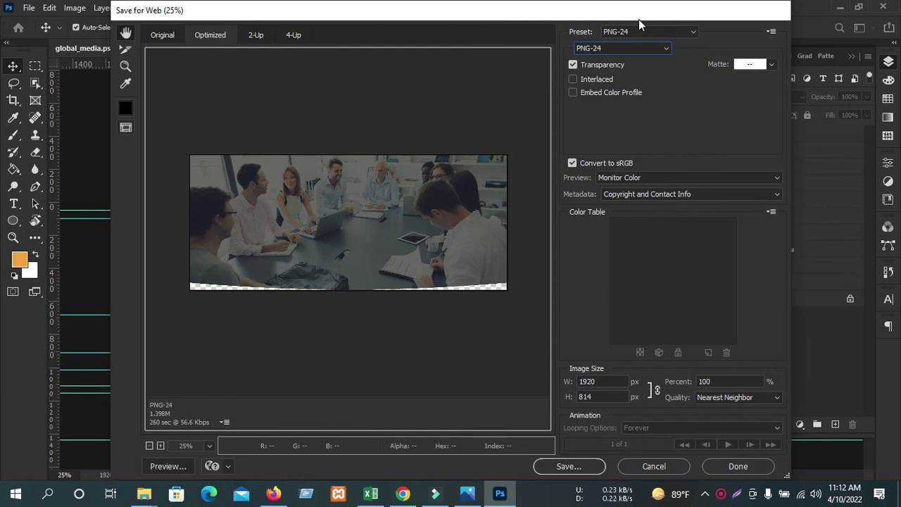
# Save the 1920×814 PNG-24 export to the Desktop as global_media.png
pyautogui.click(576, 463)
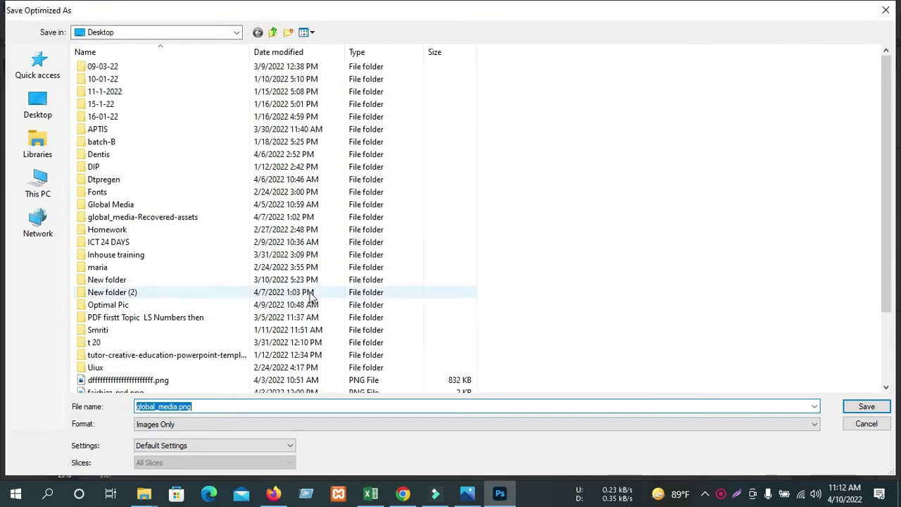
pyautogui.click(37, 104)
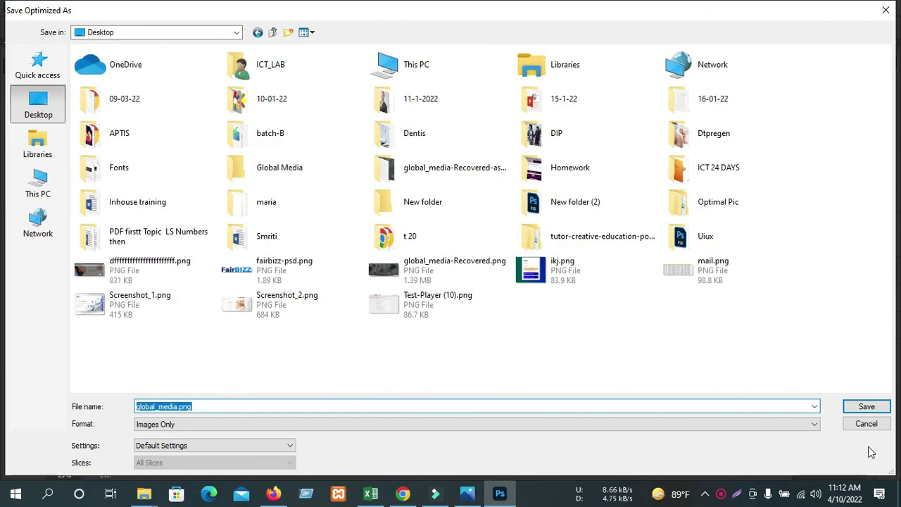
pyautogui.click(879, 412)
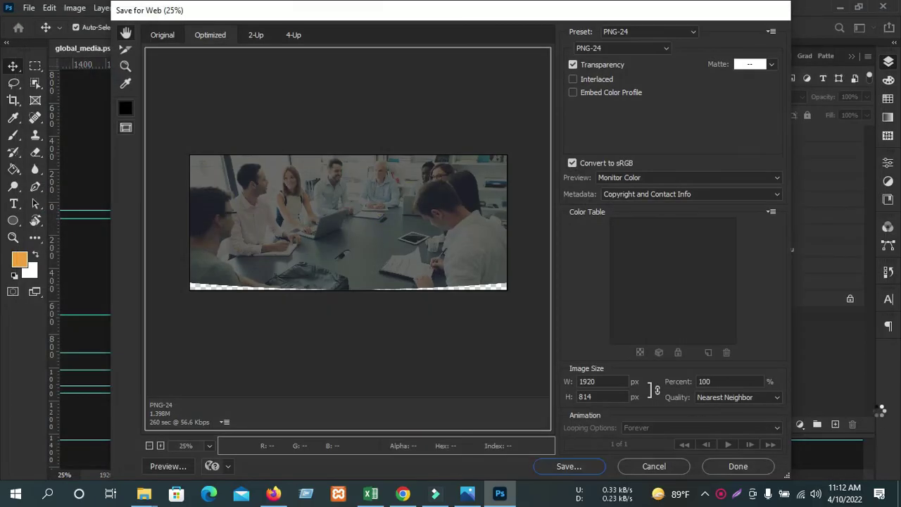